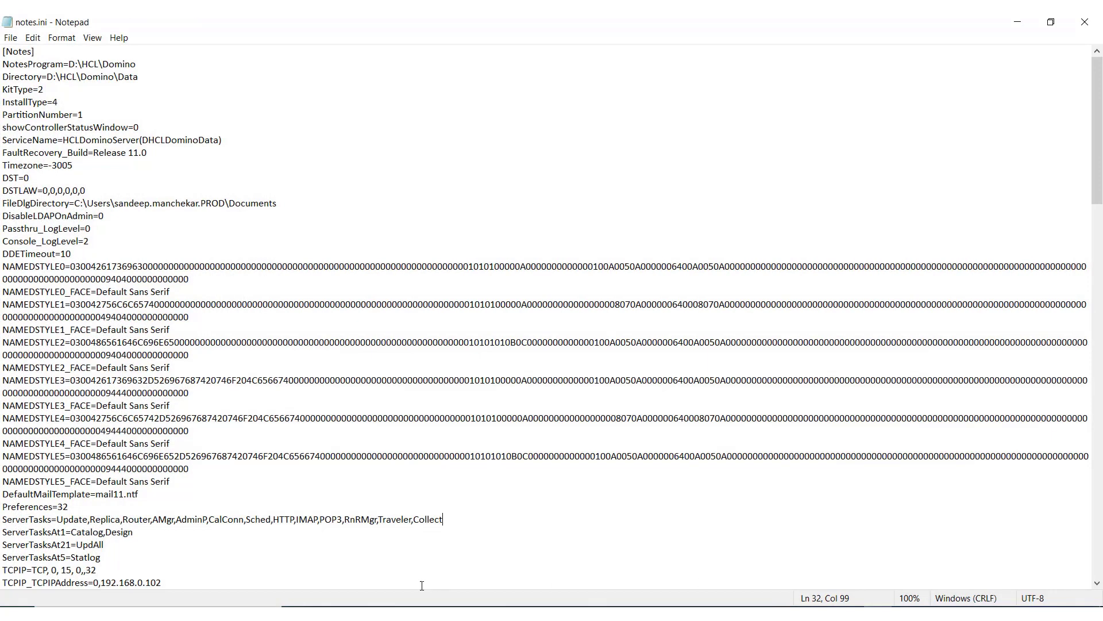
- Append ',LDAP' to the ServerTasks line of notes.ini, then save and close the file
left_click_drag(24, 515, 64, 520)
left_click(444, 519)
type(",LDAP")
left_click(1084, 22)
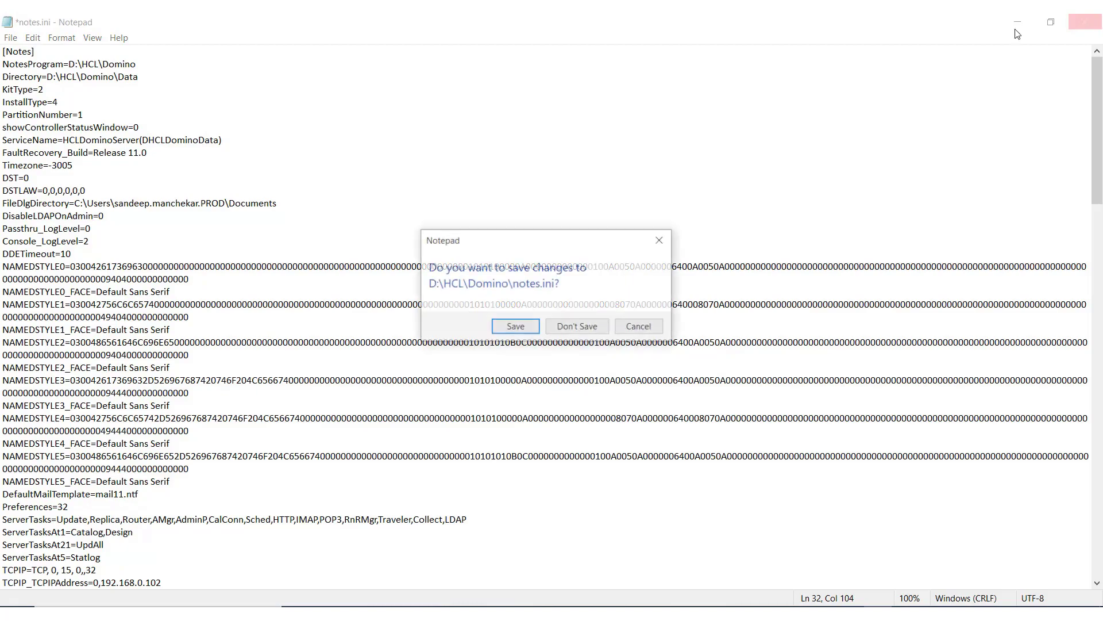
left_click(515, 328)
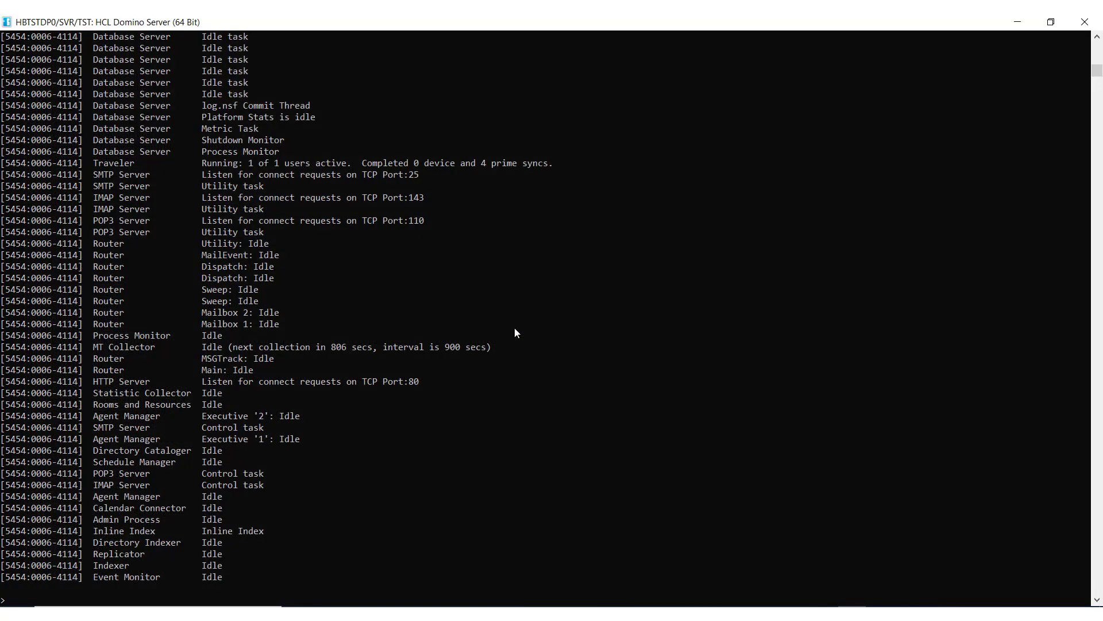
- Run 'res ser' then 'sh ta' to confirm LDAP Server is running, and minimize the console
left_click(351, 521)
type("r")
type("es ser")
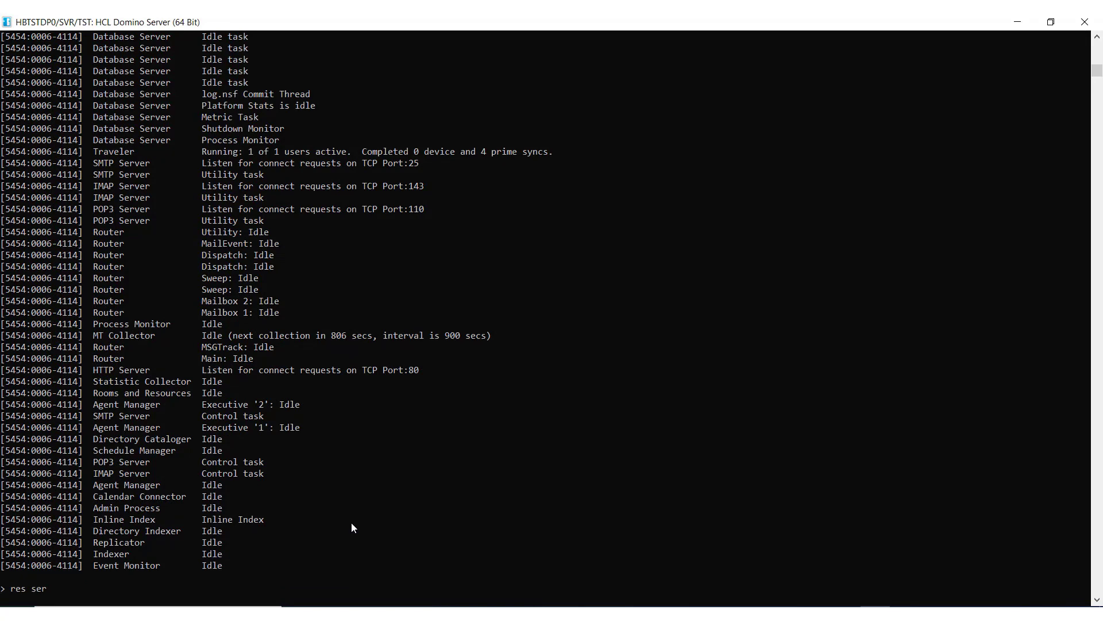
key("Return")
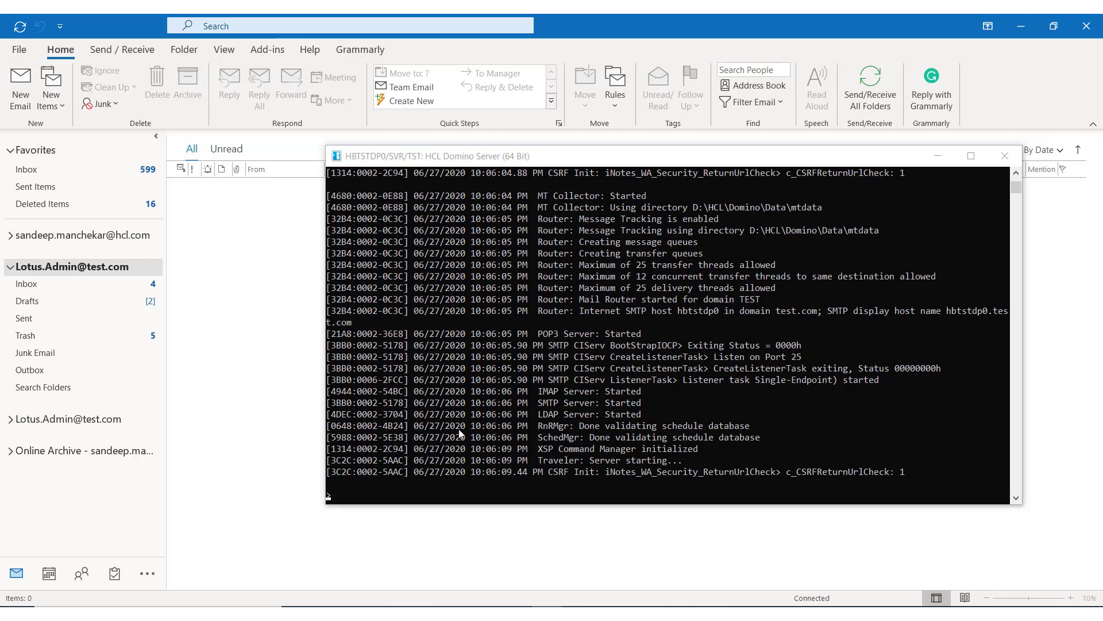
left_click(972, 156)
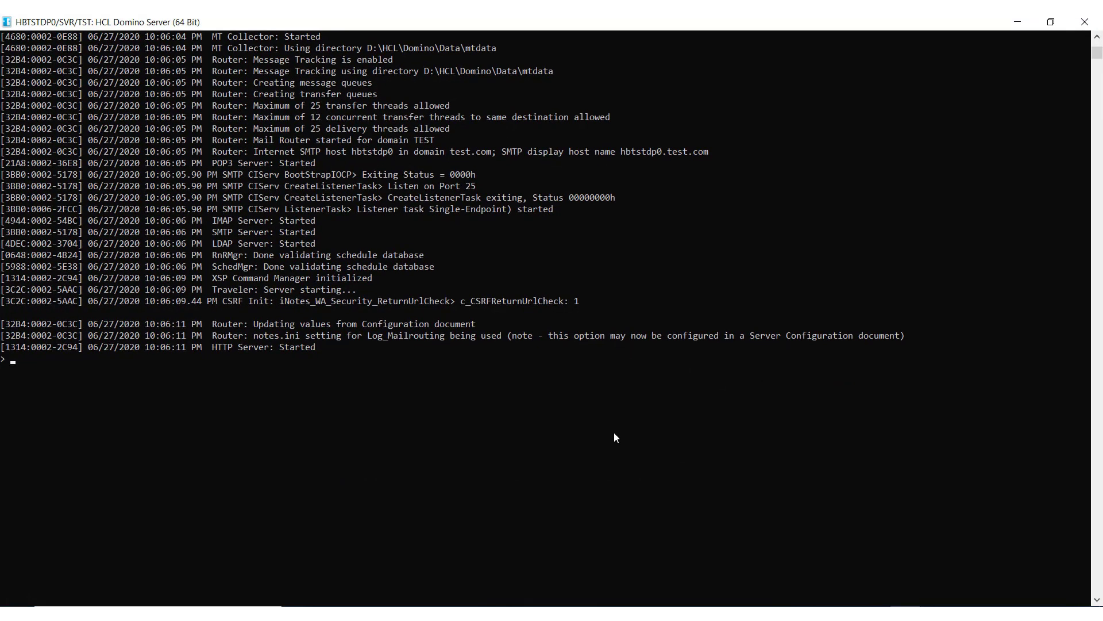
type("sh ta")
key("Return")
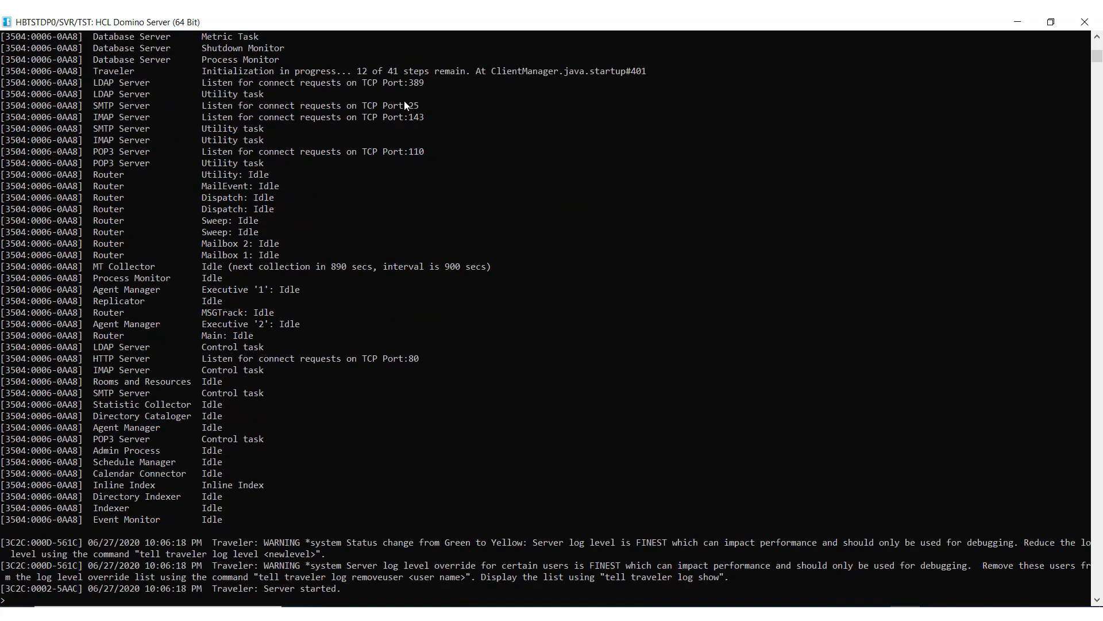
left_click(1017, 21)
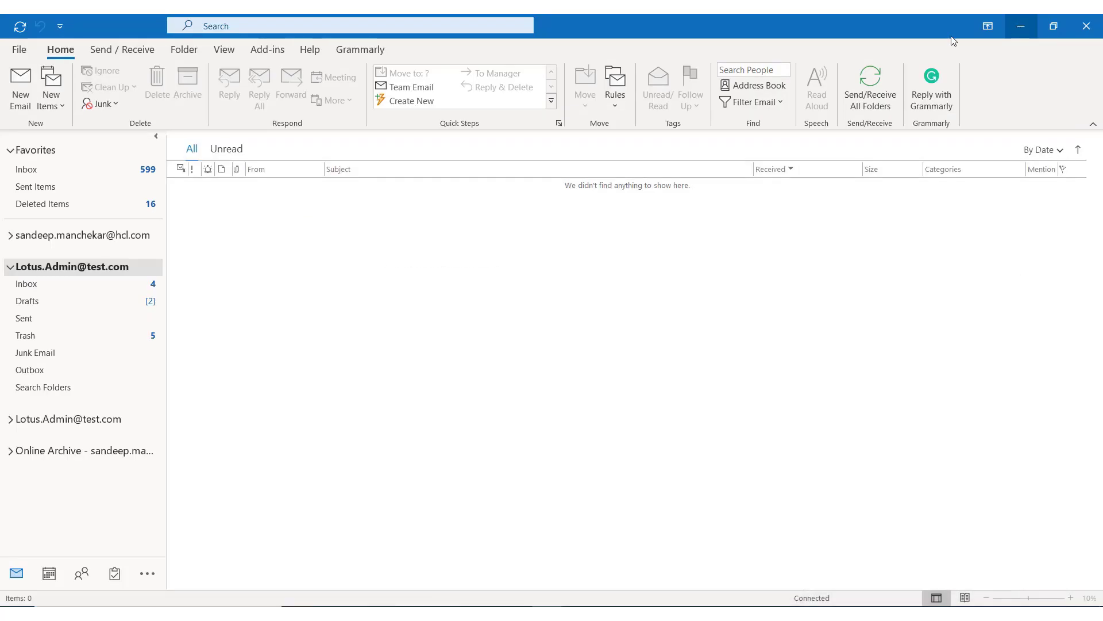
- Reach the Address Books list via File > Account Settings > Email Accounts
left_click(20, 50)
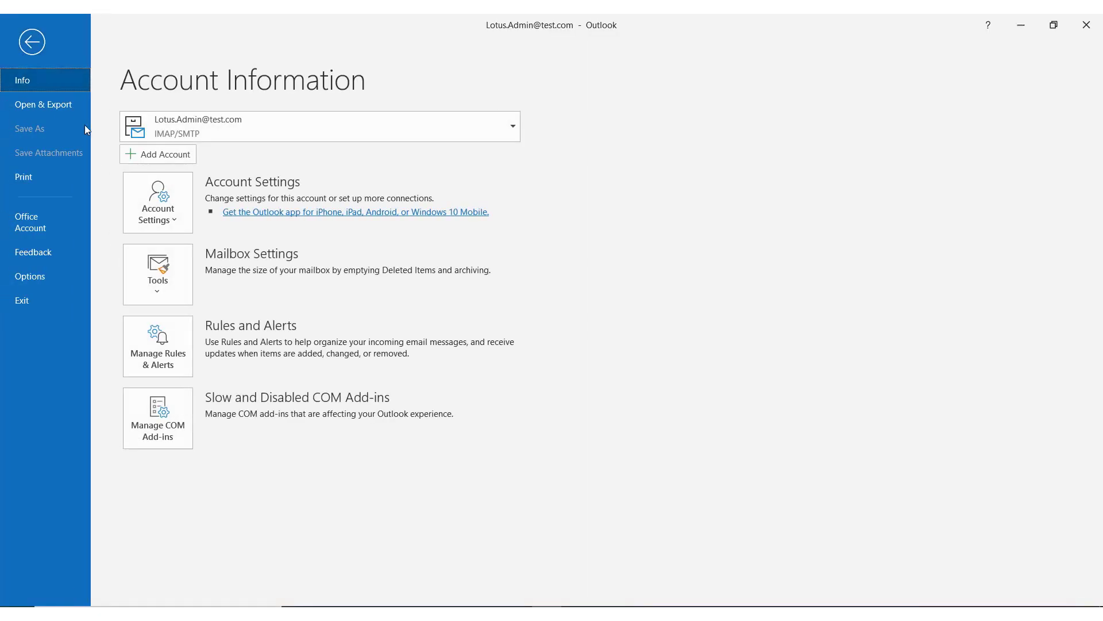
left_click(158, 223)
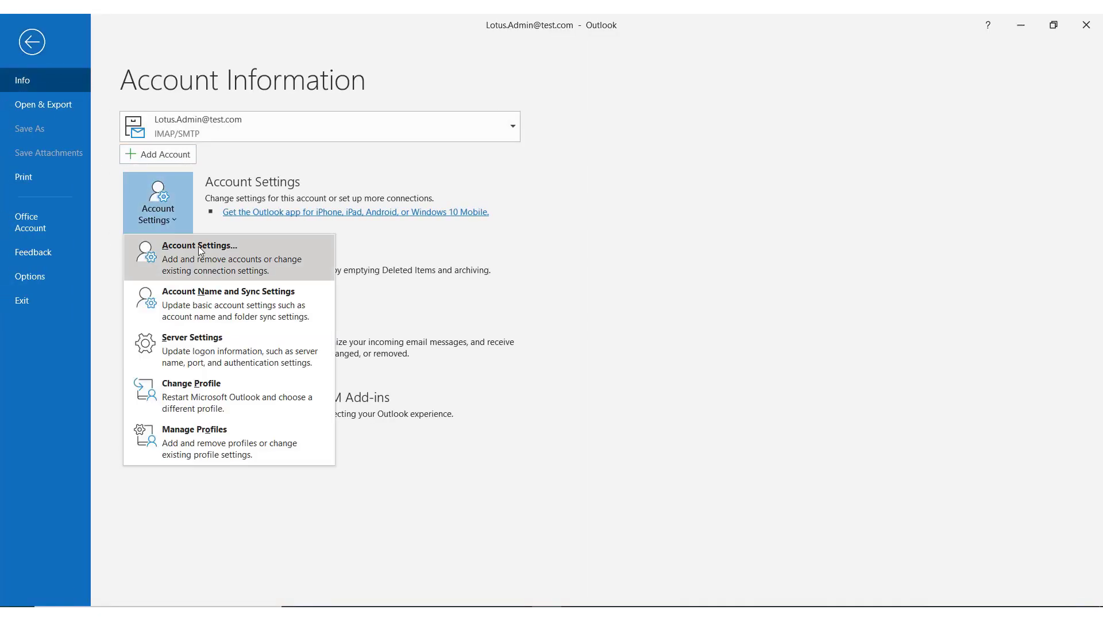
left_click(198, 436)
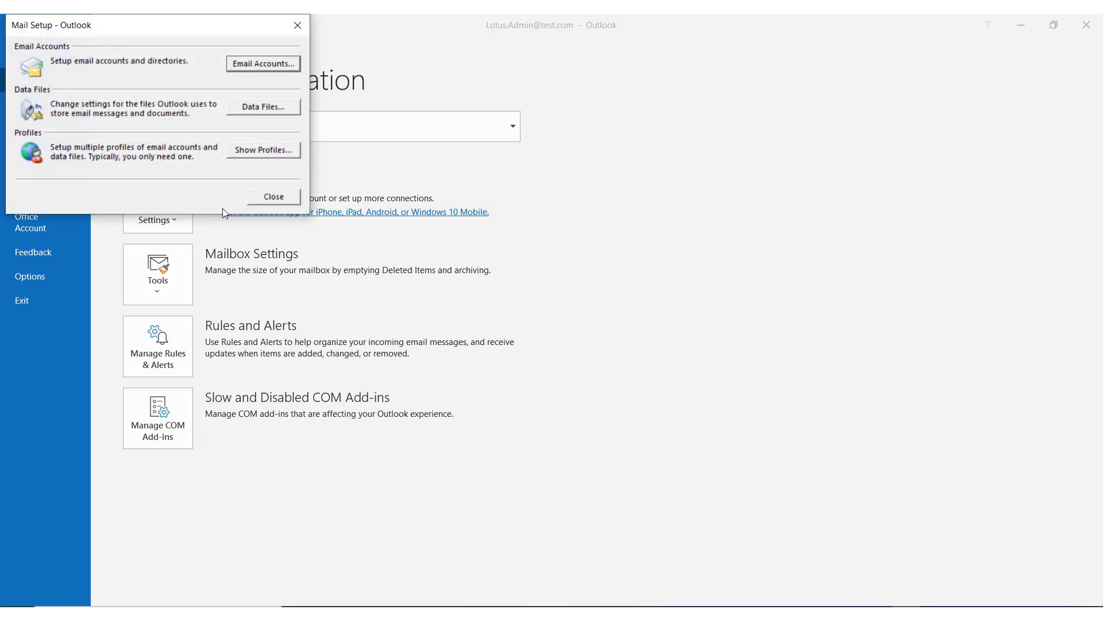
left_click(261, 64)
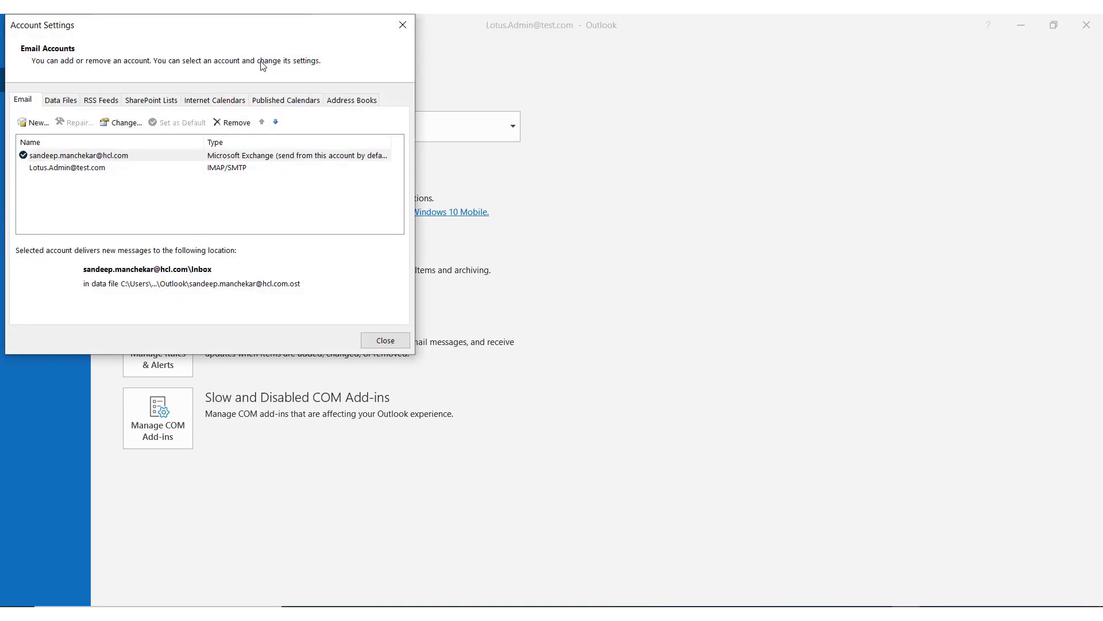
left_click(339, 101)
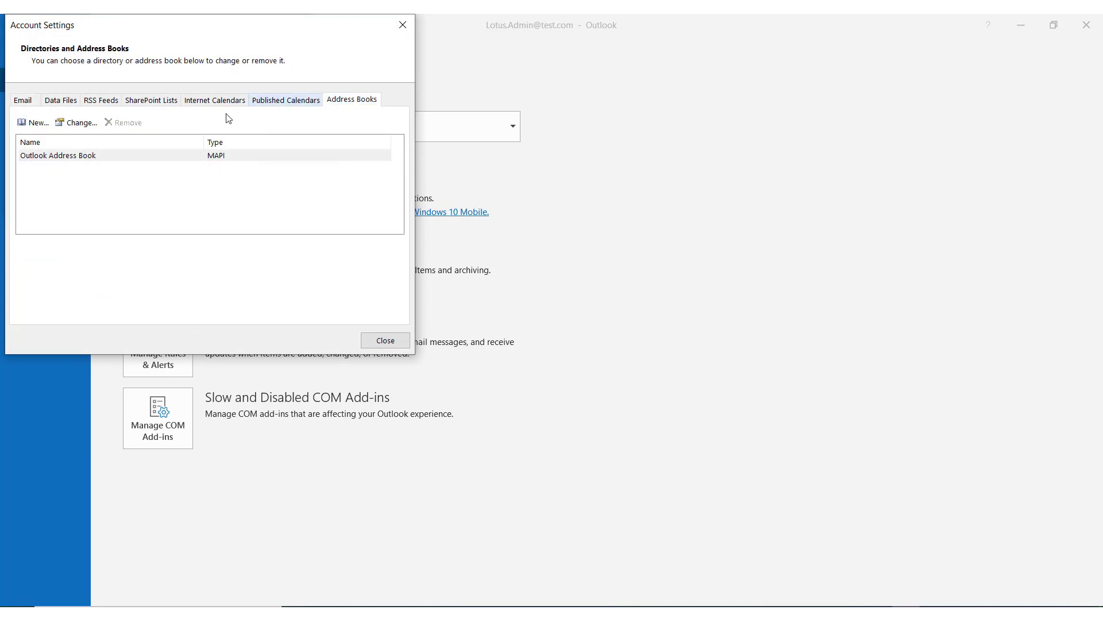
- Add an Internet Directory (LDAP) address book for hbtstdp0.test.com requiring logon with user name and password
left_click(33, 124)
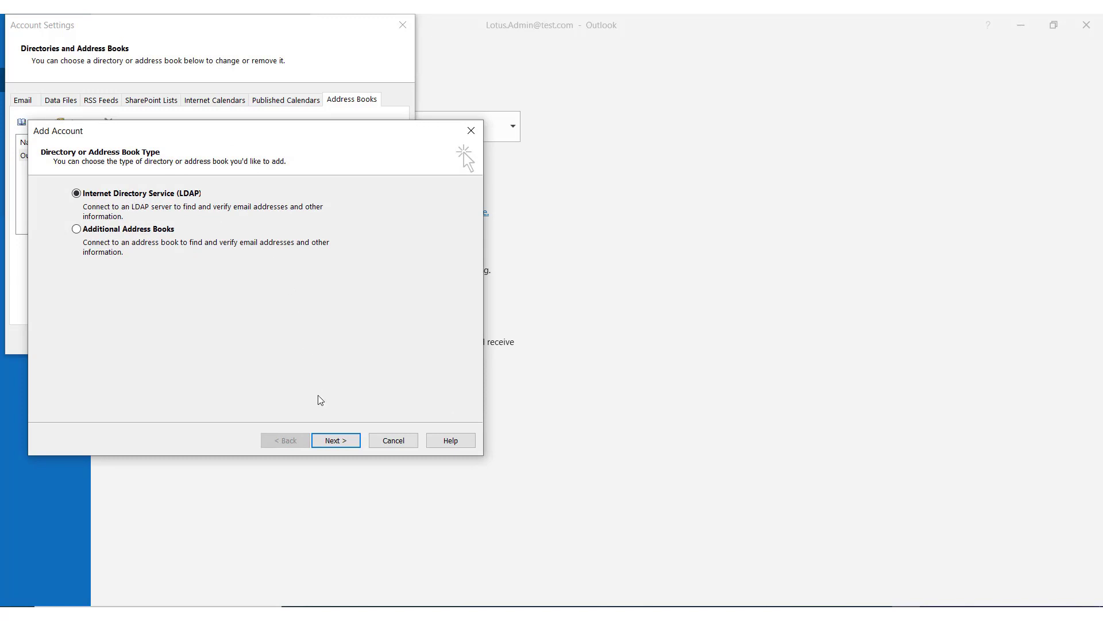
left_click(336, 442)
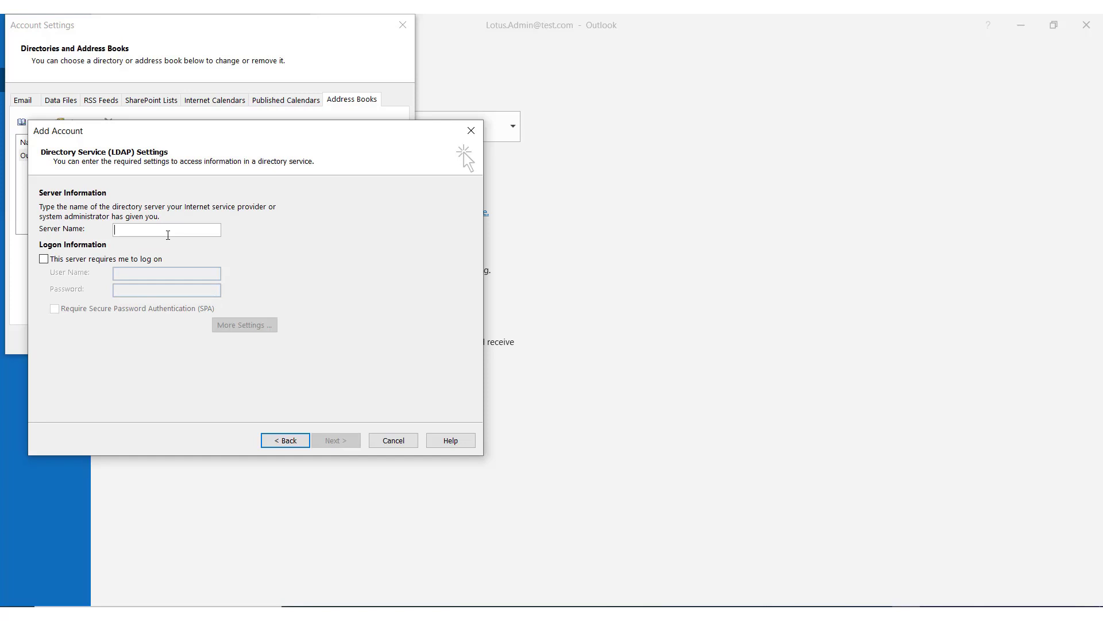
type("hbte")
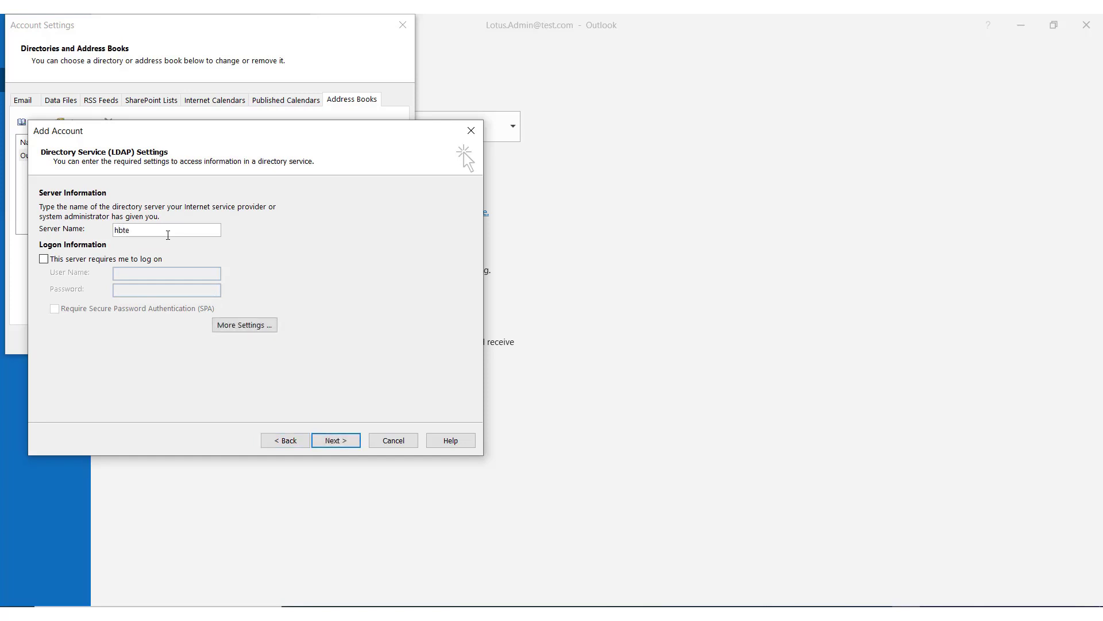
key("BackSpace")
type("stdp0.")
type("test.")
type("com")
left_click(44, 259)
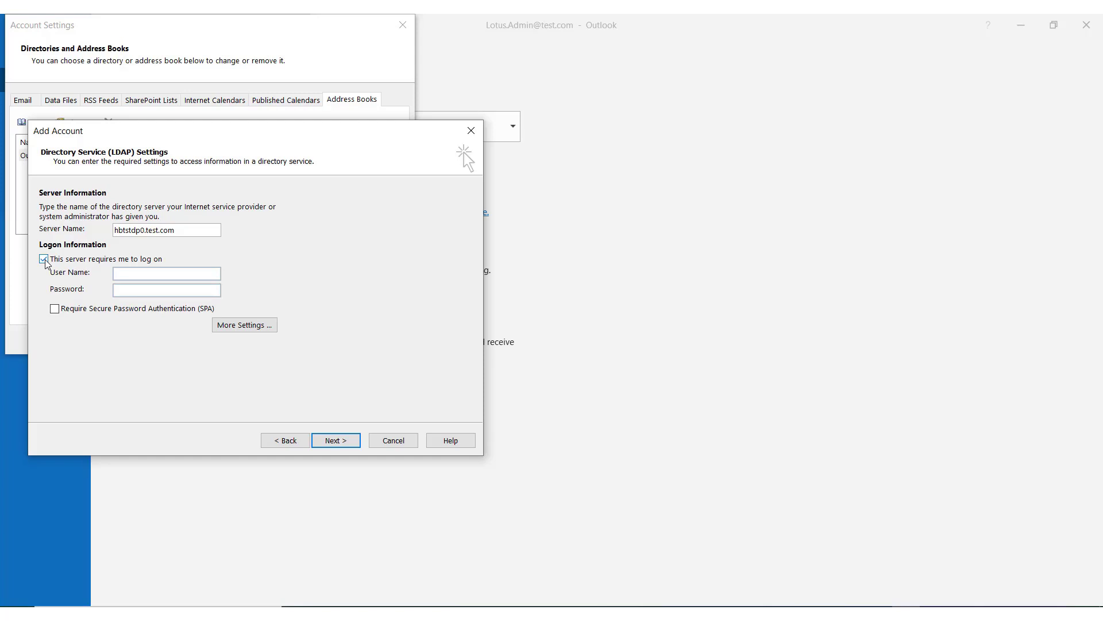
left_click(44, 259)
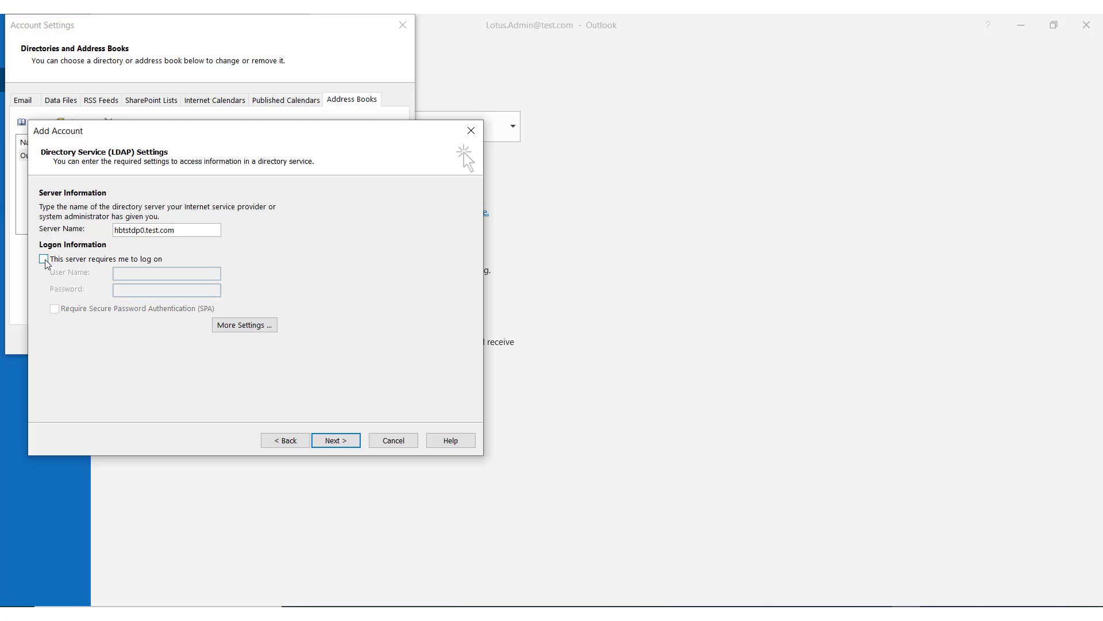
left_click(44, 259)
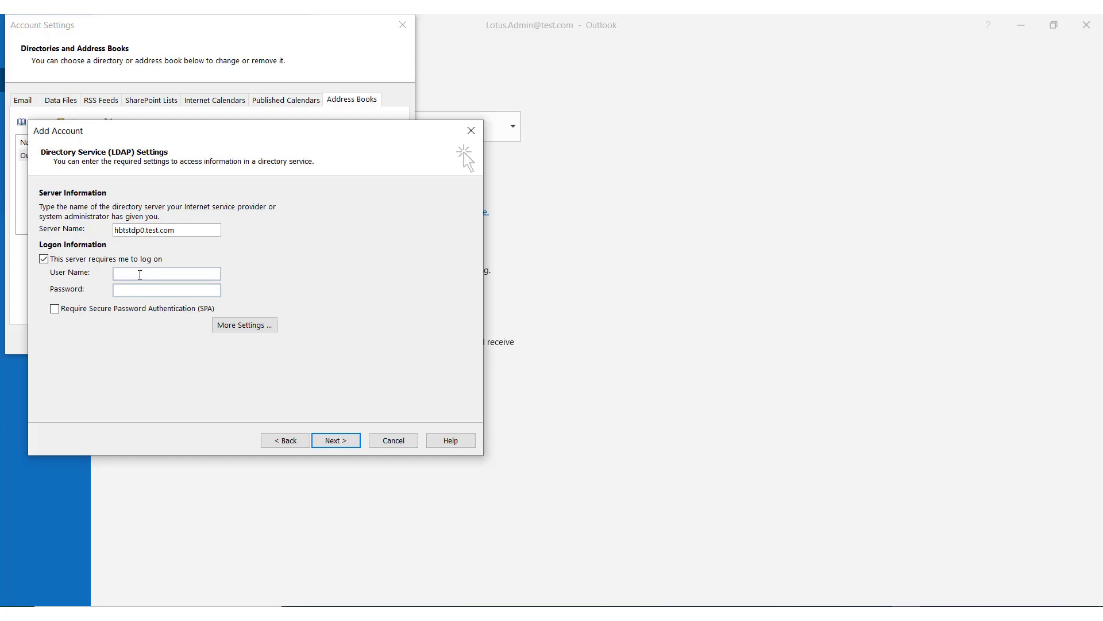
type("lotus.admin@test.com")
key("Tab")
type("********")
left_click(351, 442)
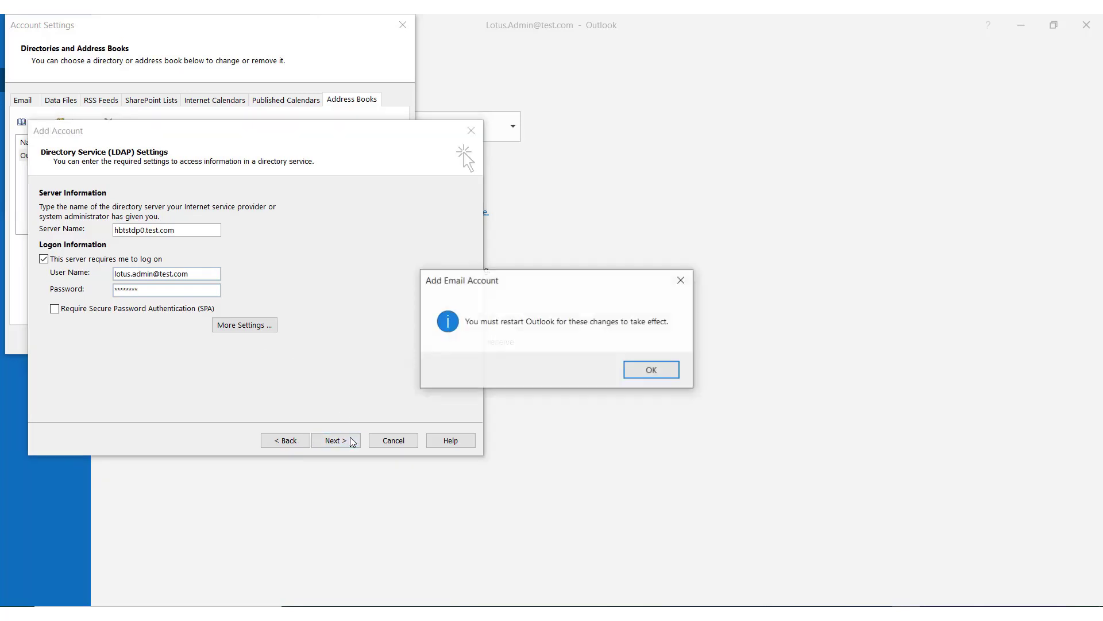
- Acknowledge the restart notice, finish and close the settings, then exit and relaunch Outlook
left_click(651, 371)
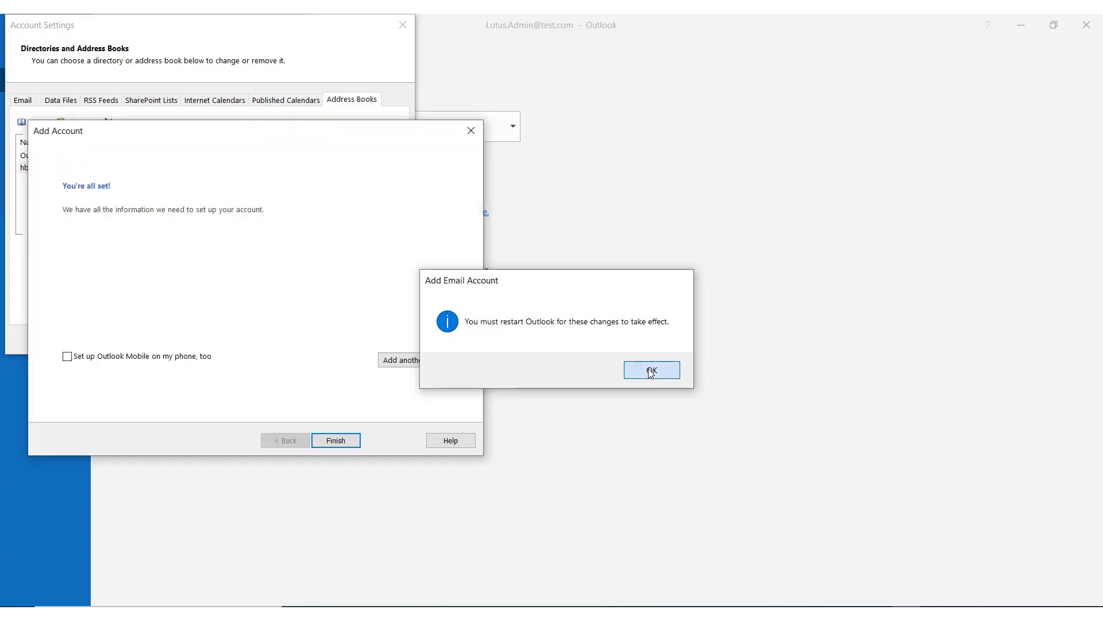
left_click(343, 439)
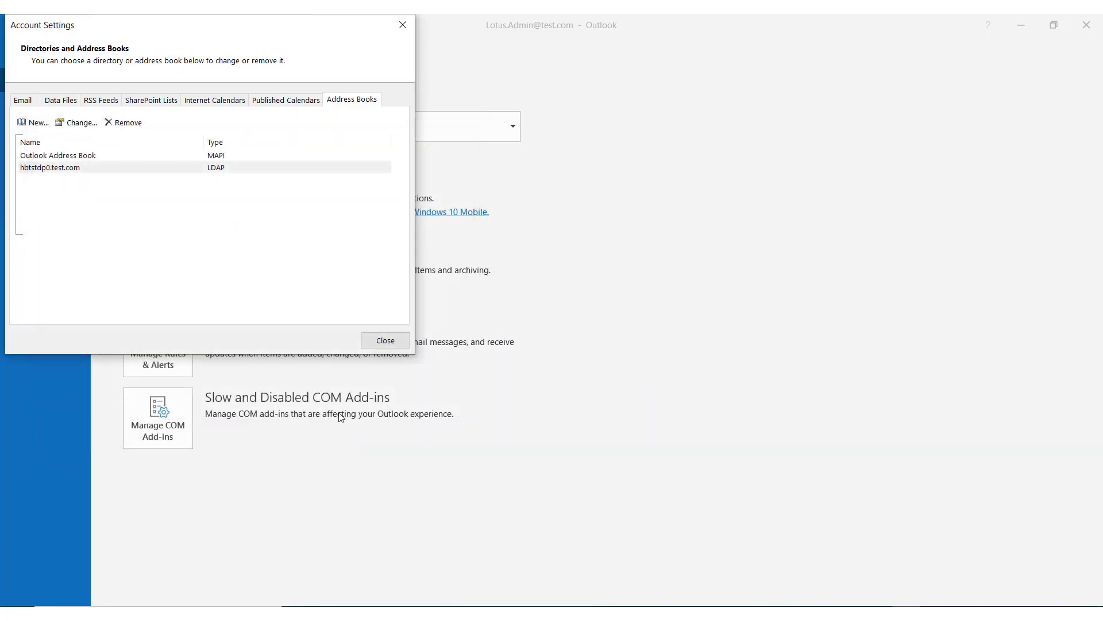
left_click(385, 341)
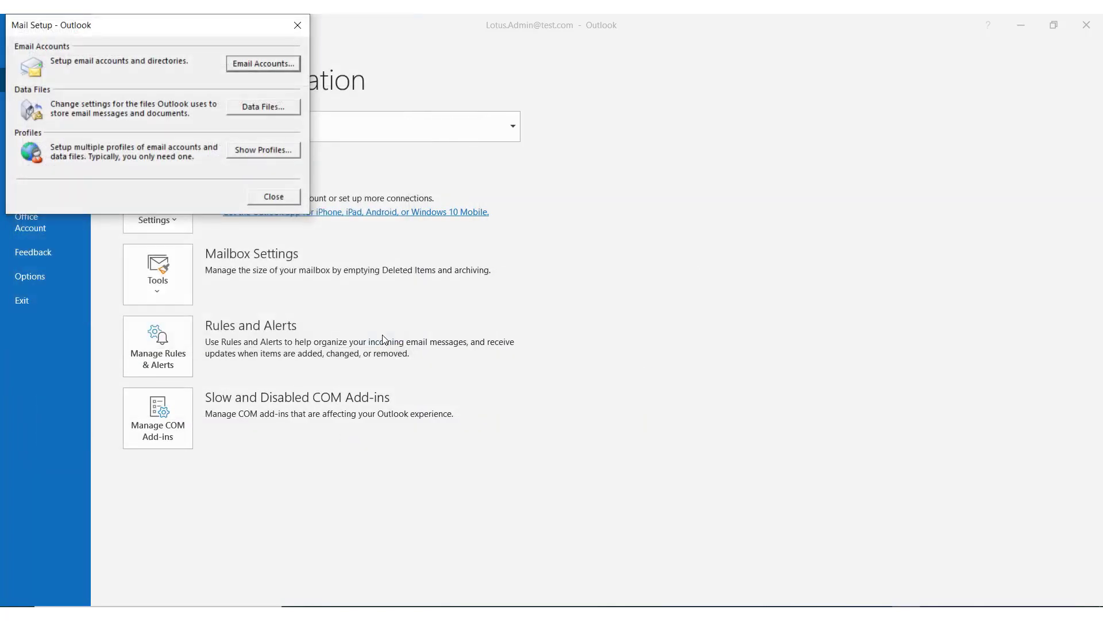
left_click(274, 197)
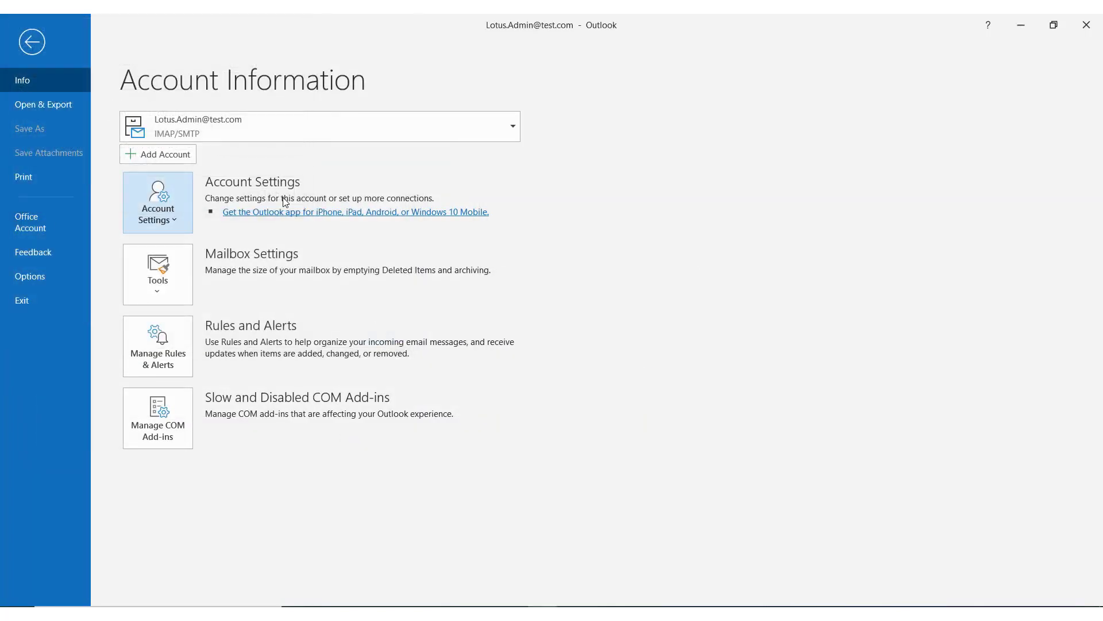
left_click(1086, 25)
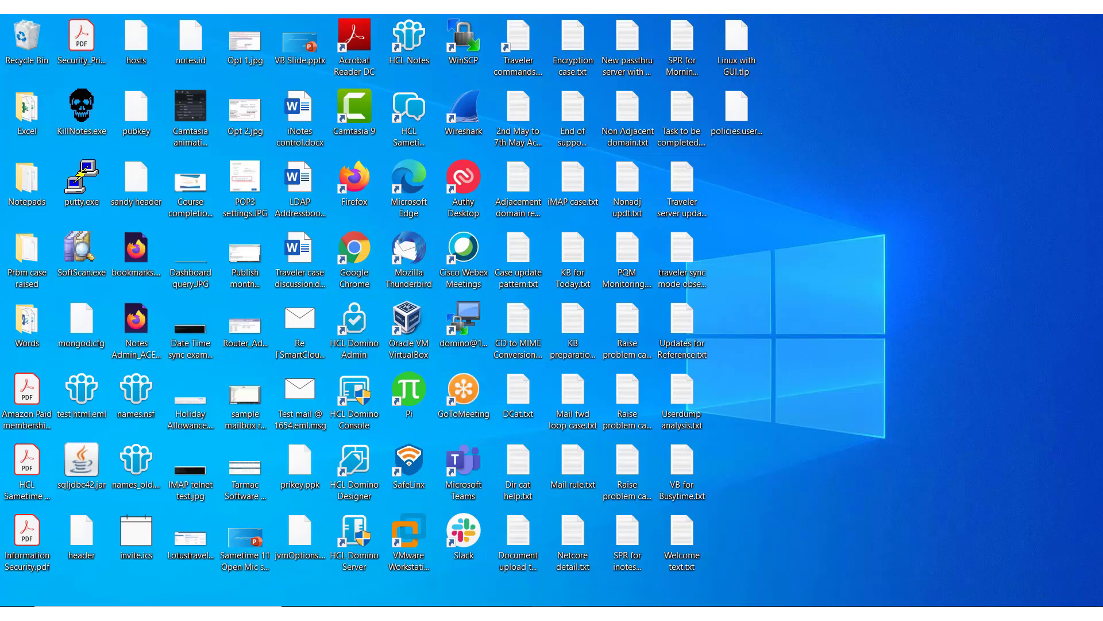
left_click(547, 604)
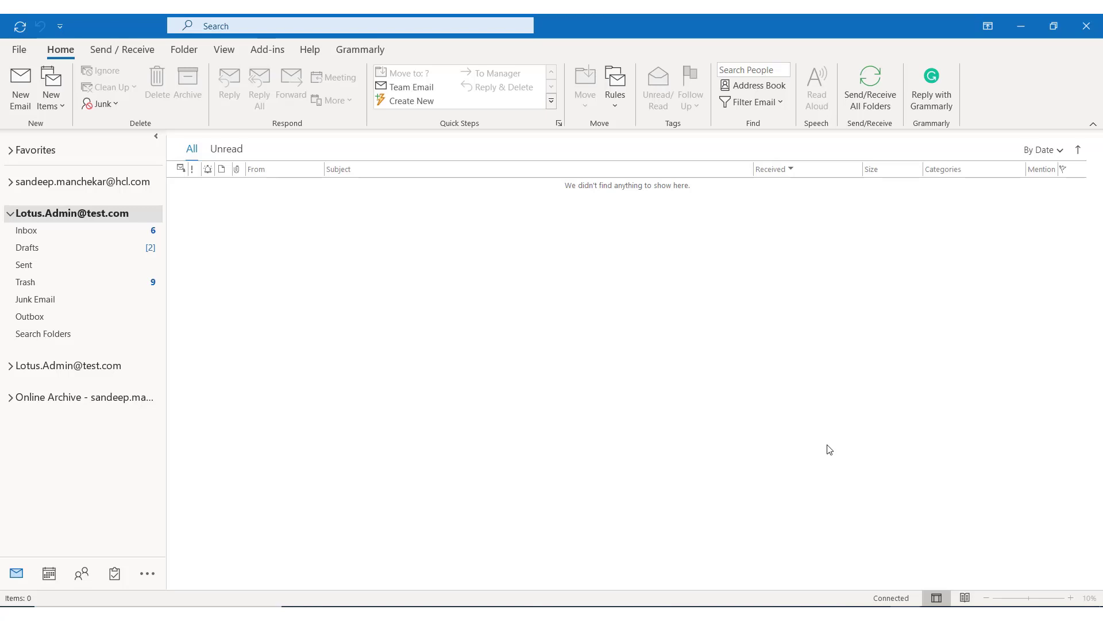
- Start a new email and search the hbtstdp0.test.com directory for 'test user' in the recipient picker
left_click(26, 95)
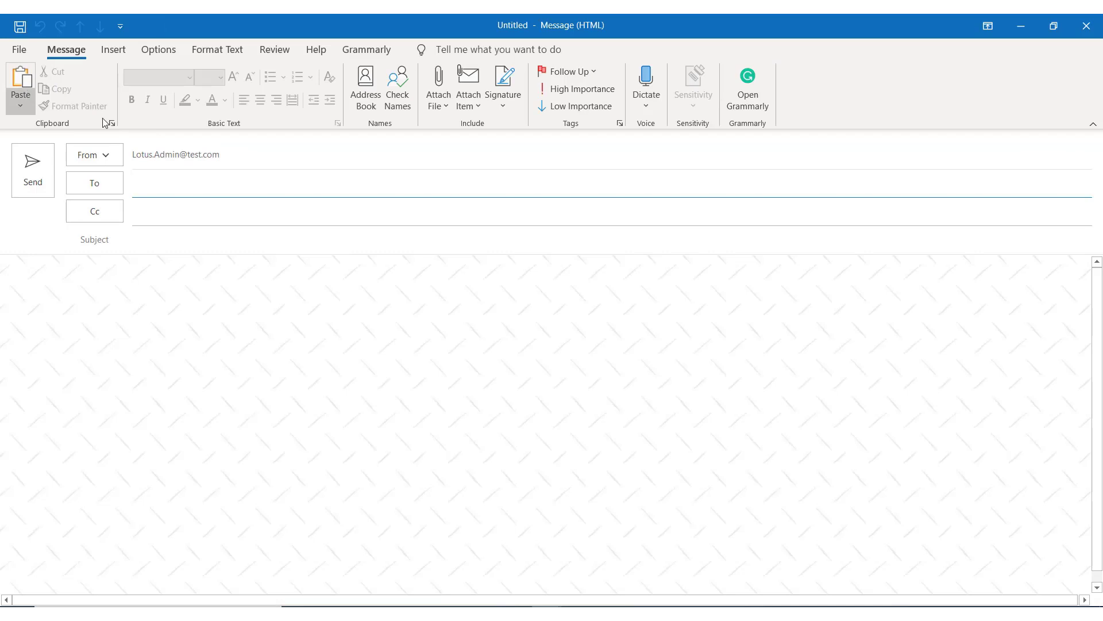
left_click(109, 188)
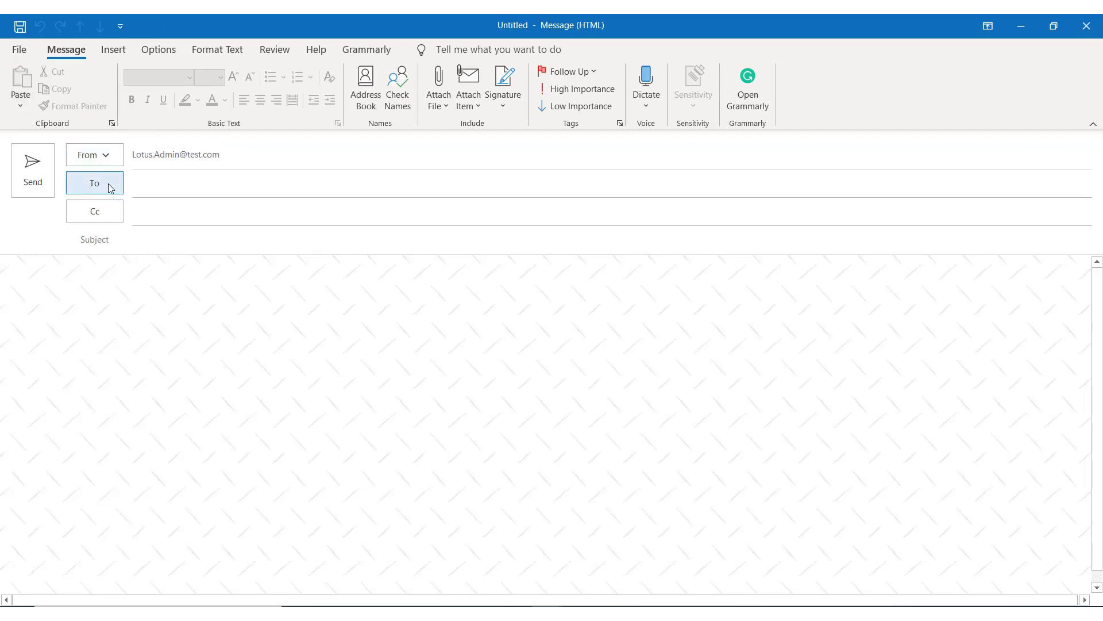
left_click(529, 209)
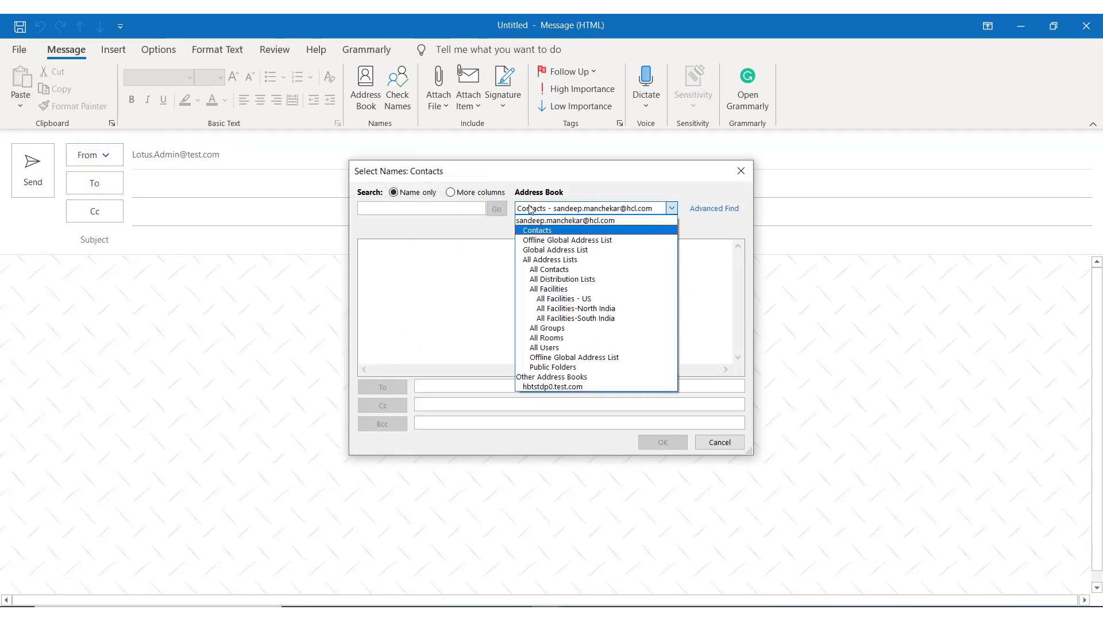
left_click(553, 386)
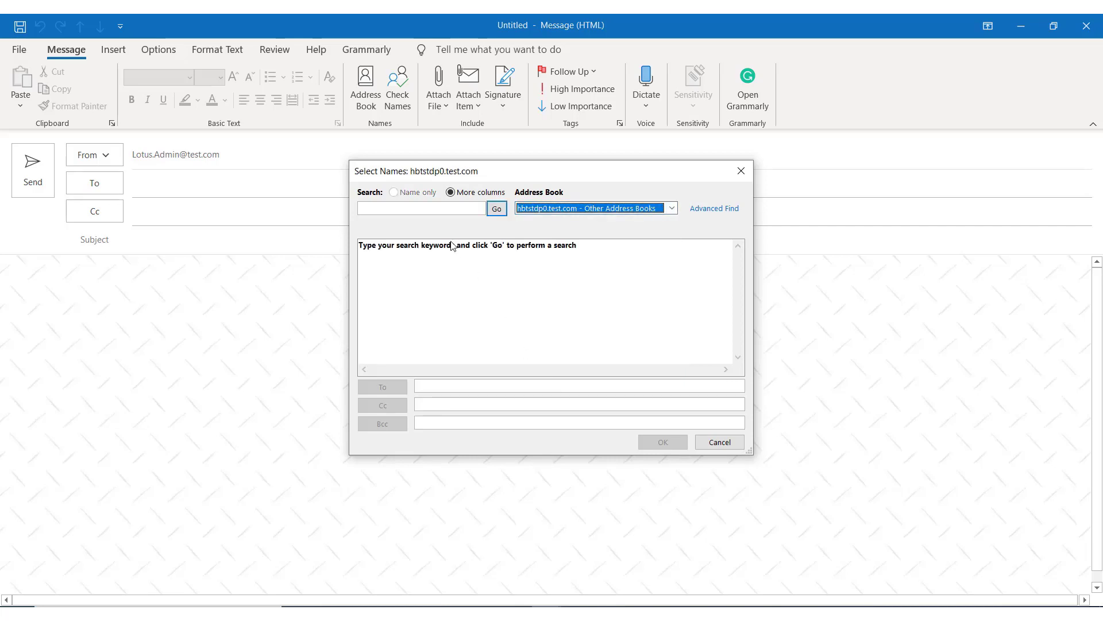
left_click(413, 208)
type("te")
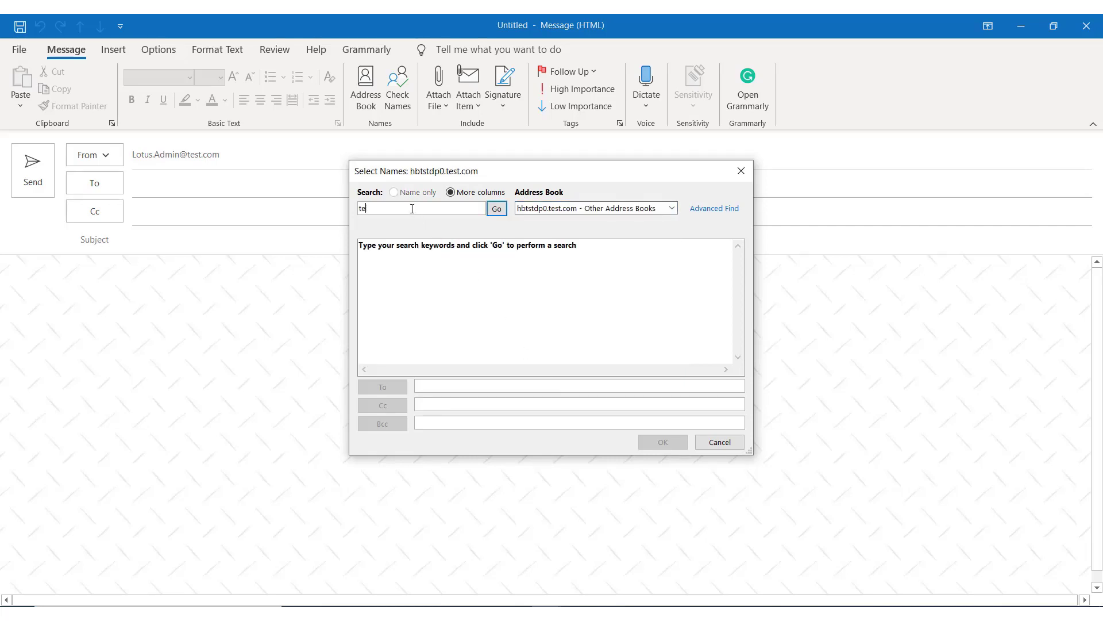
type("st user")
left_click(499, 208)
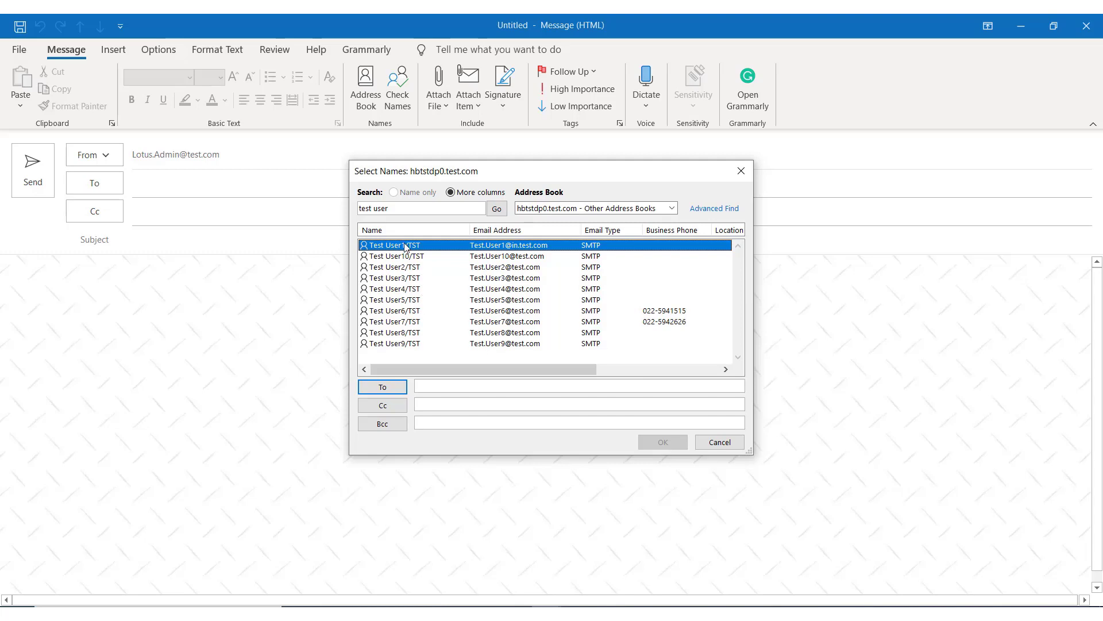
left_click_drag(396, 209, 338, 218)
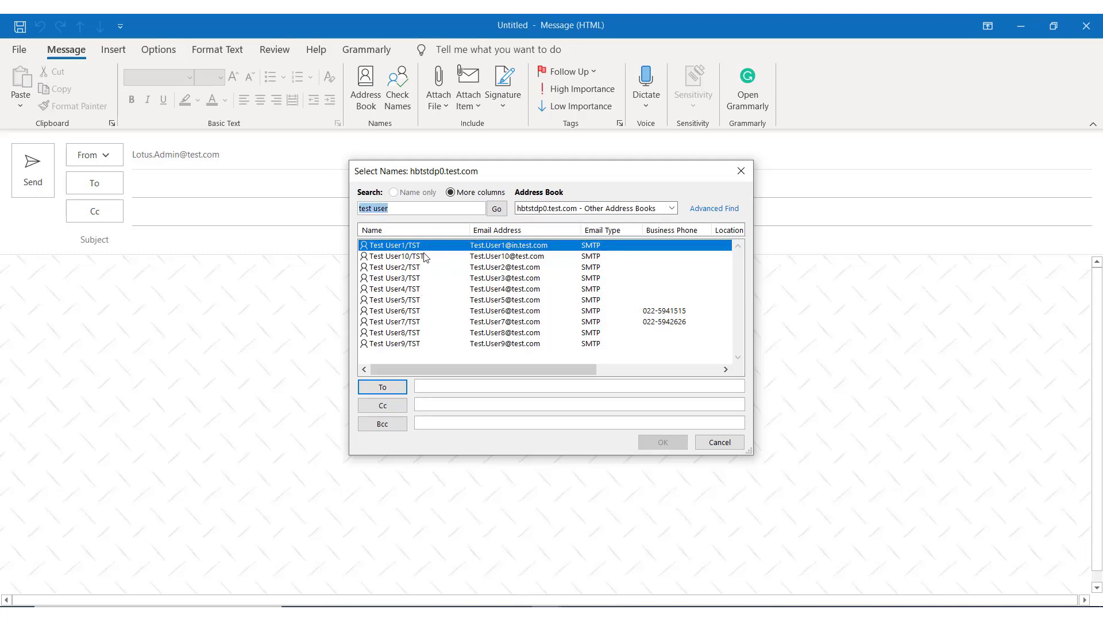
- Add Test User2 and Test User4 to To and Test User6 to Cc, then confirm the recipients
left_click(406, 268)
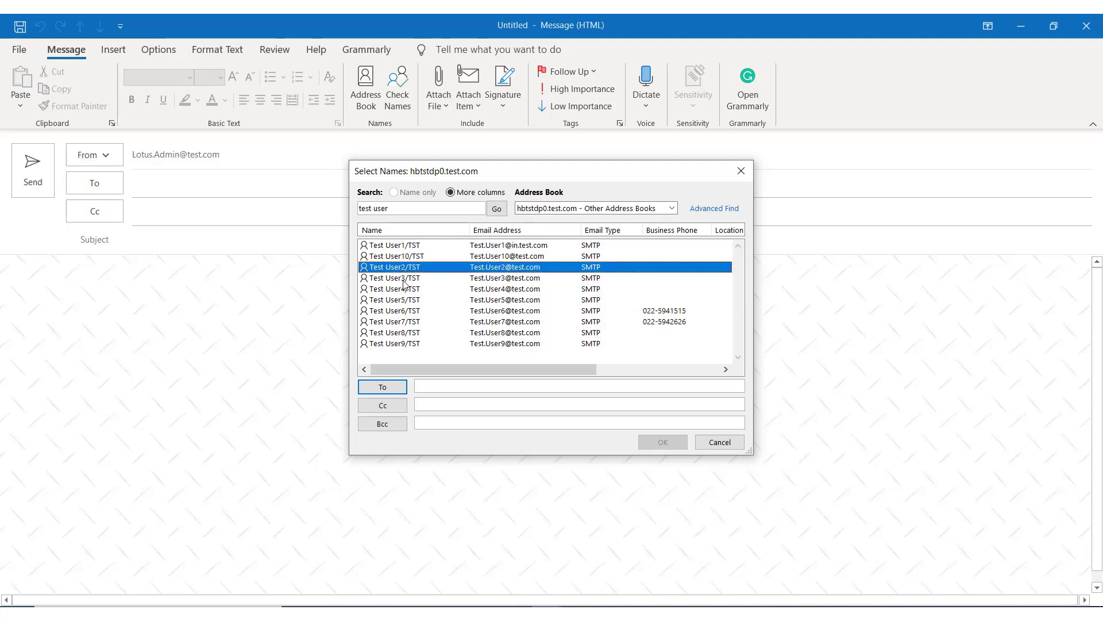
left_click(392, 385)
left_click(385, 311)
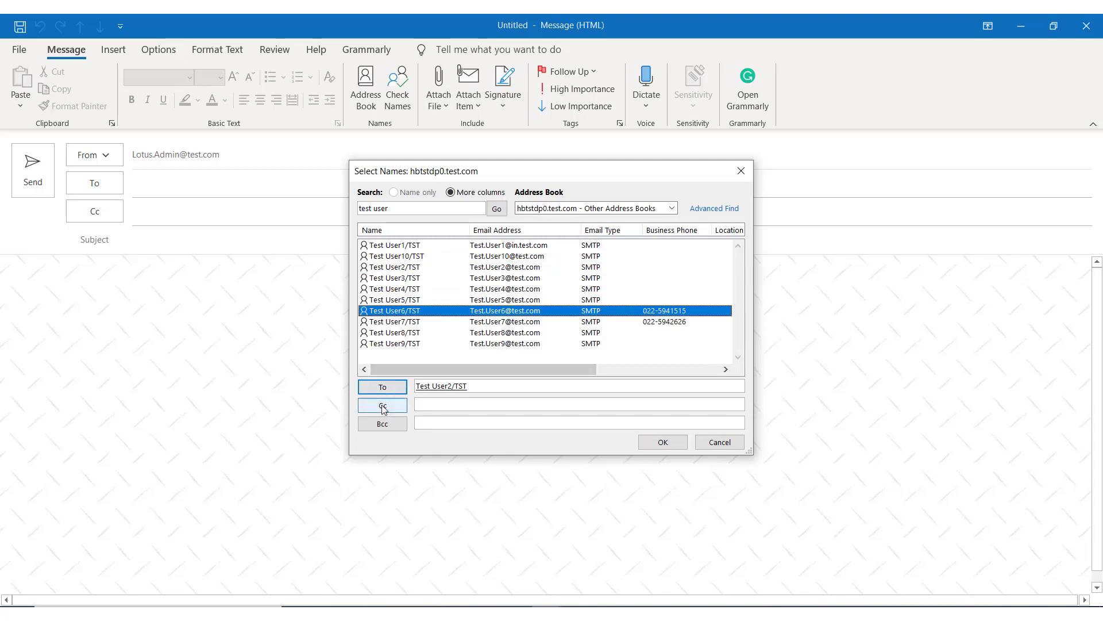
left_click(383, 408)
left_click(412, 290)
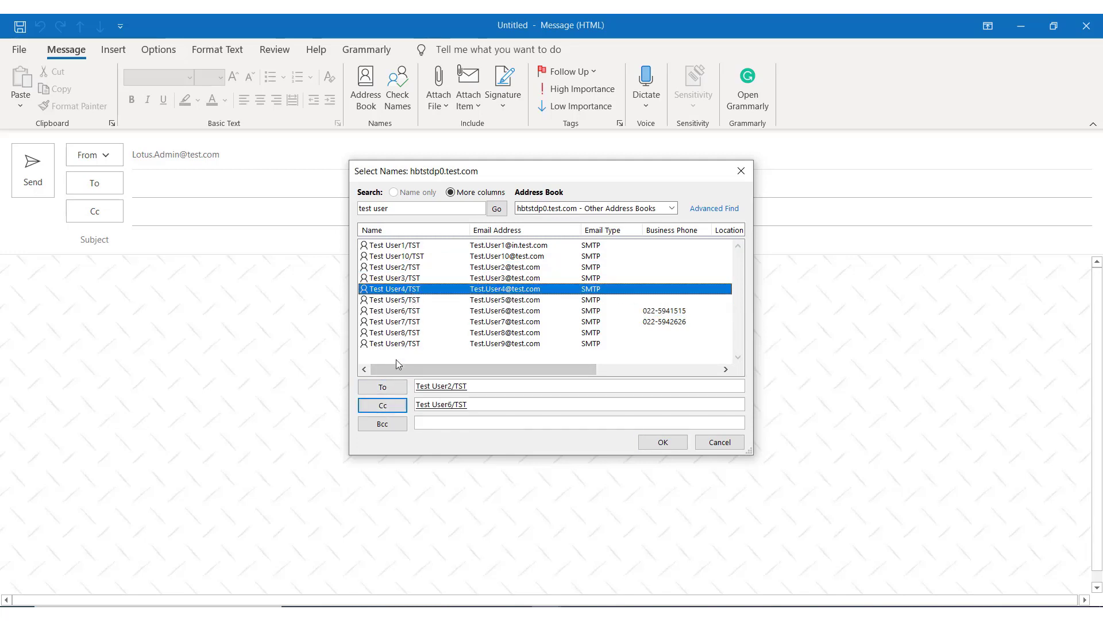
left_click(391, 391)
left_click(381, 311)
left_click(383, 406)
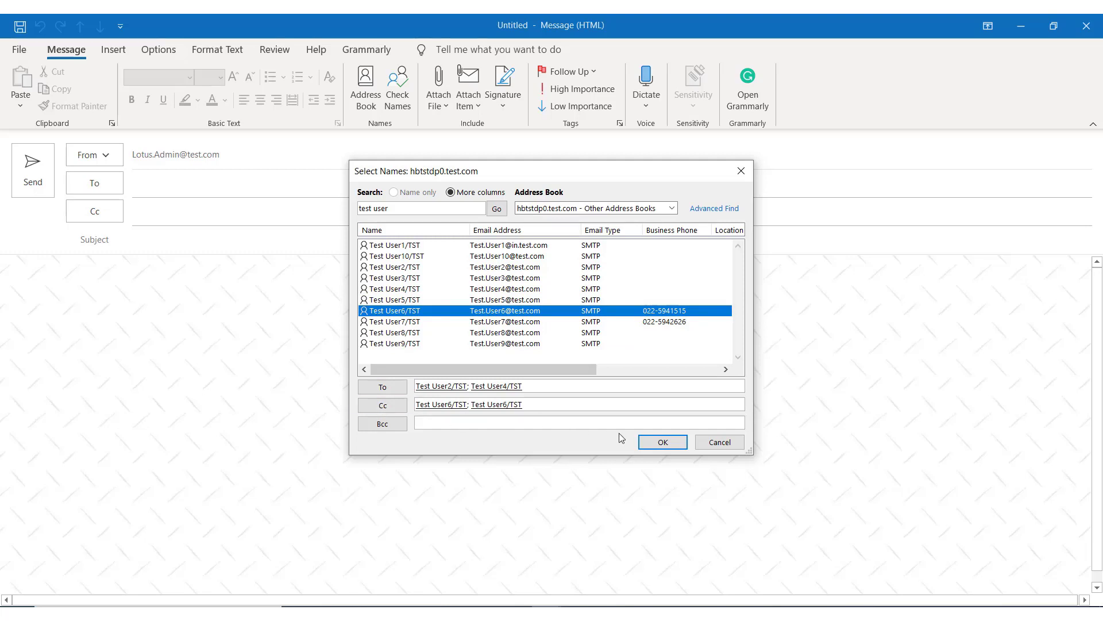
left_click(660, 442)
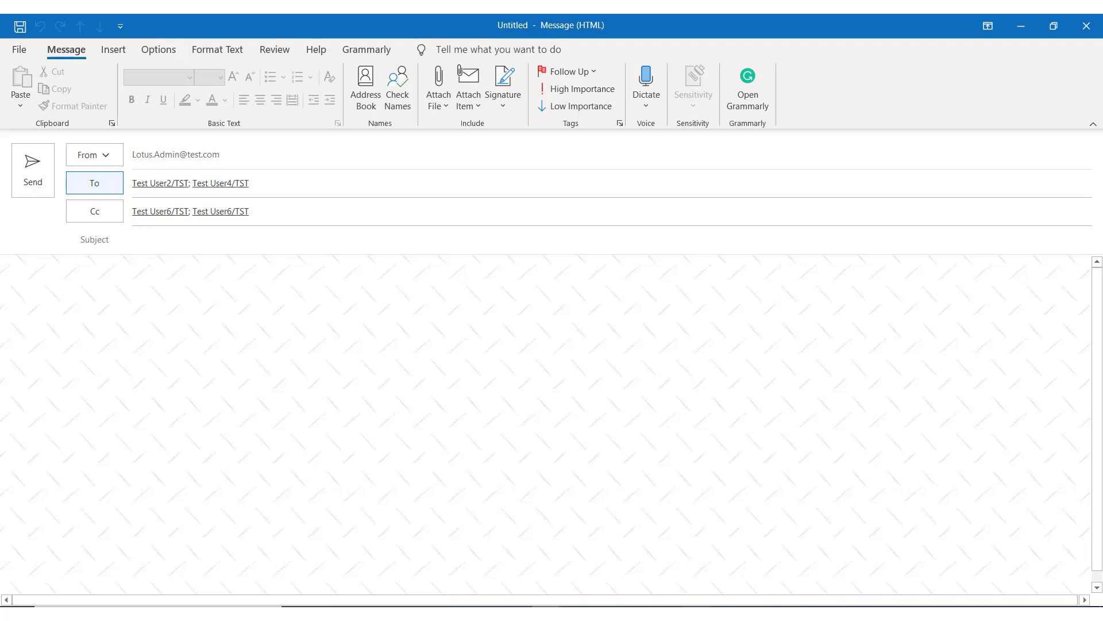
- Switch to the Command Prompt showing anonymous and authenticated ldapsearch results for Test User6
key("alt+Tab")
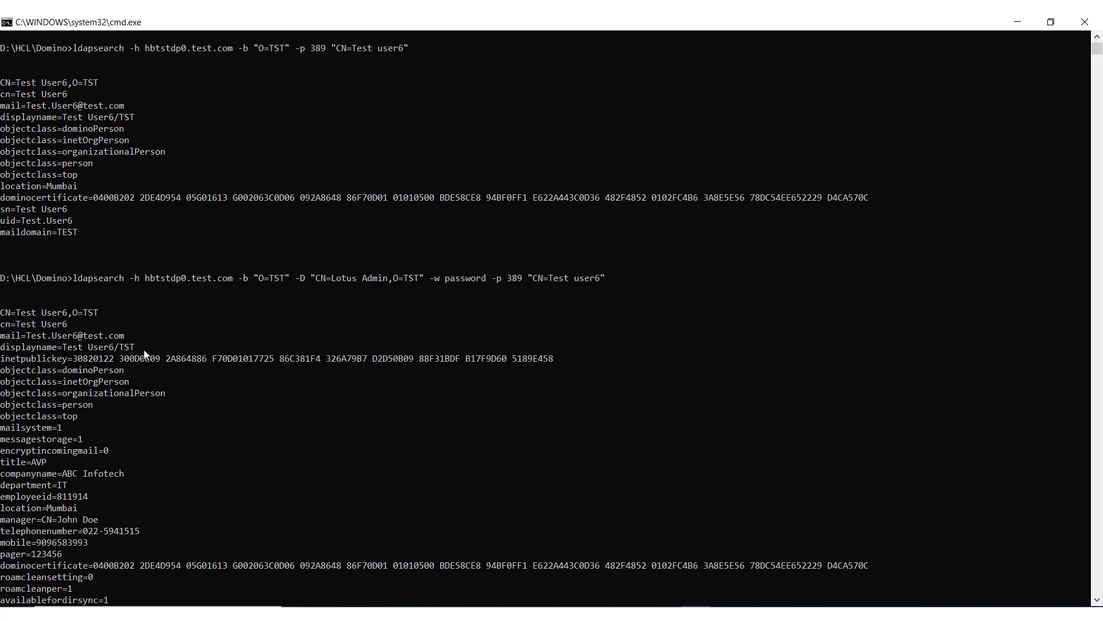
scroll(144, 353, "down", 2)
scroll(145, 354, "down", 4)
scroll(146, 354, "up", 3)
scroll(145, 353, "up", 3)
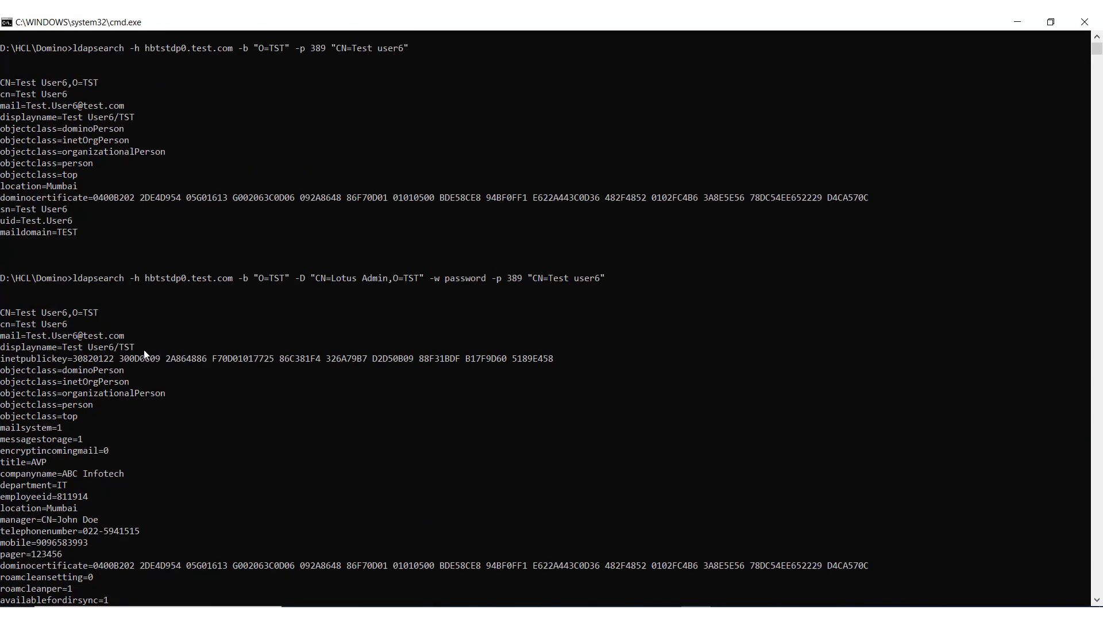